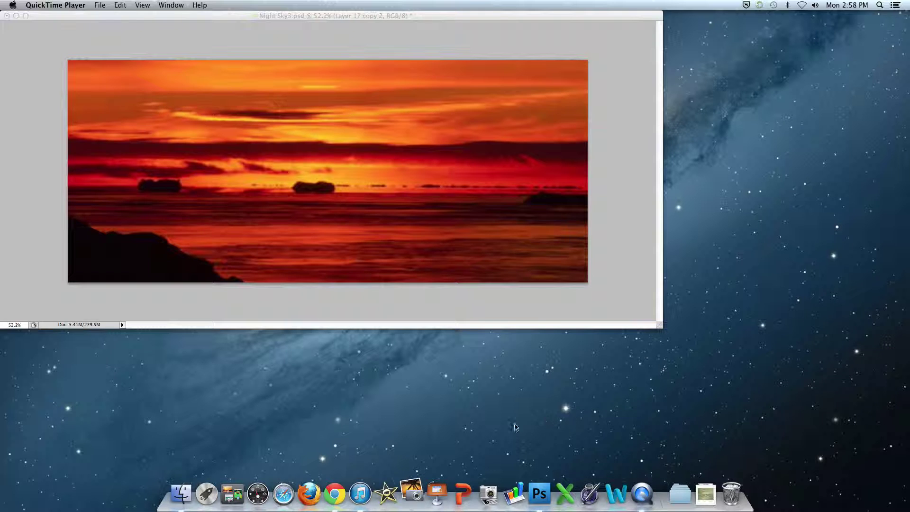
Import three photos of the group from the Canon PowerShot camera into iPhoto, keep the originals on the camera, and close iPhoto
{"action": "left_click", "coordinate": [416, 498]}
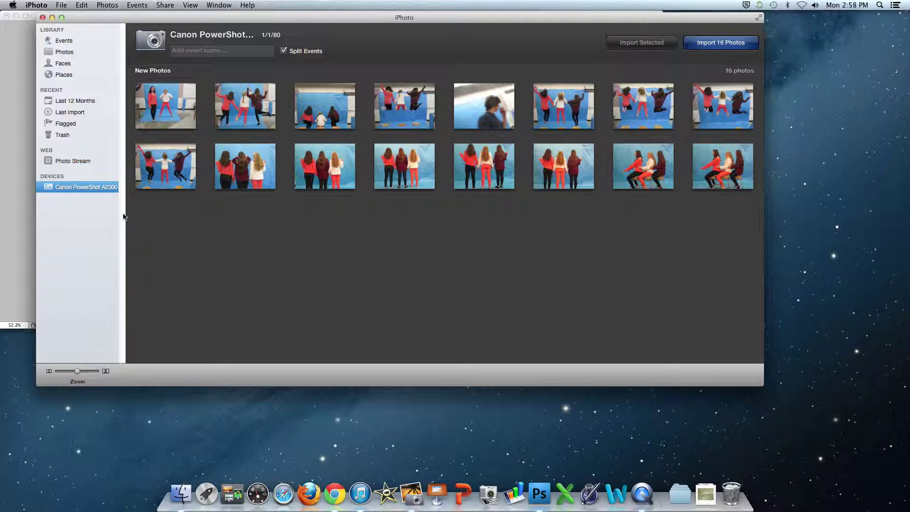
{"action": "left_click", "coordinate": [179, 111]}
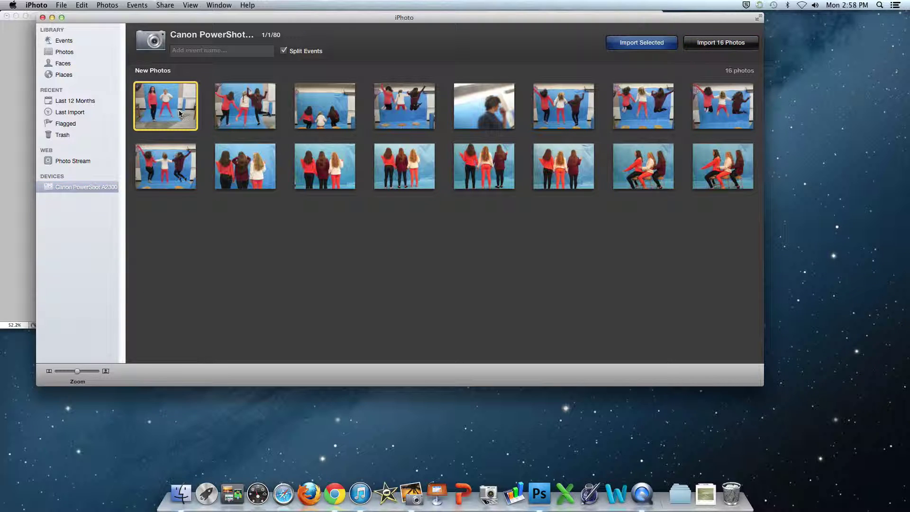
{"action": "left_click", "coordinate": [329, 122], "text": "super"}
{"action": "left_click", "coordinate": [552, 122], "text": "super"}
{"action": "left_click", "coordinate": [652, 48]}
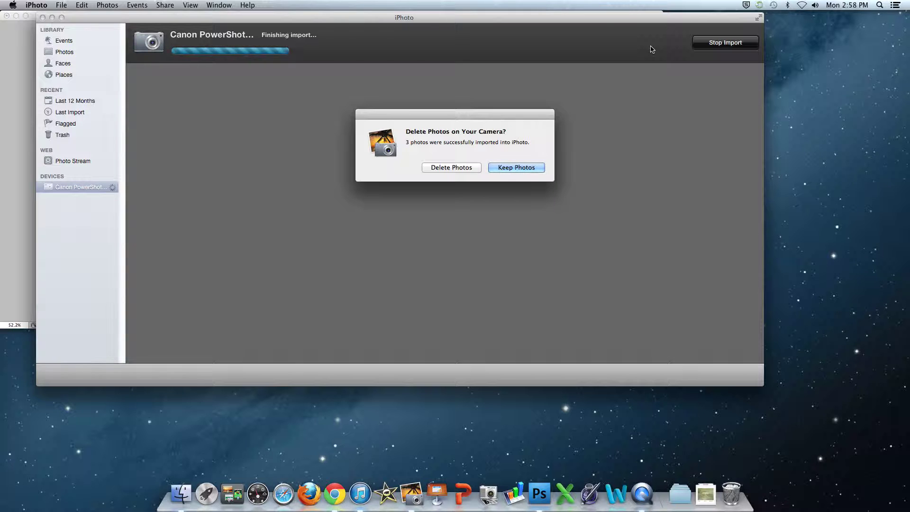
{"action": "left_click", "coordinate": [507, 168]}
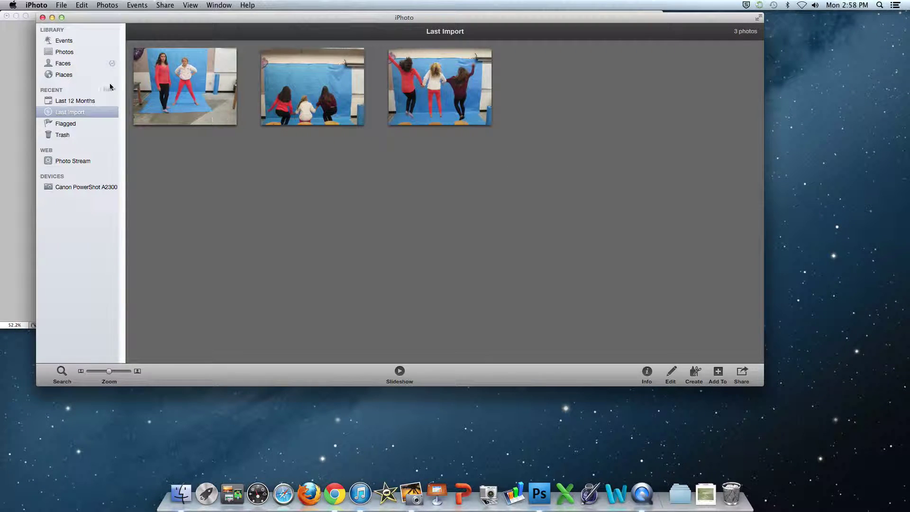
{"action": "left_click", "coordinate": [43, 17]}
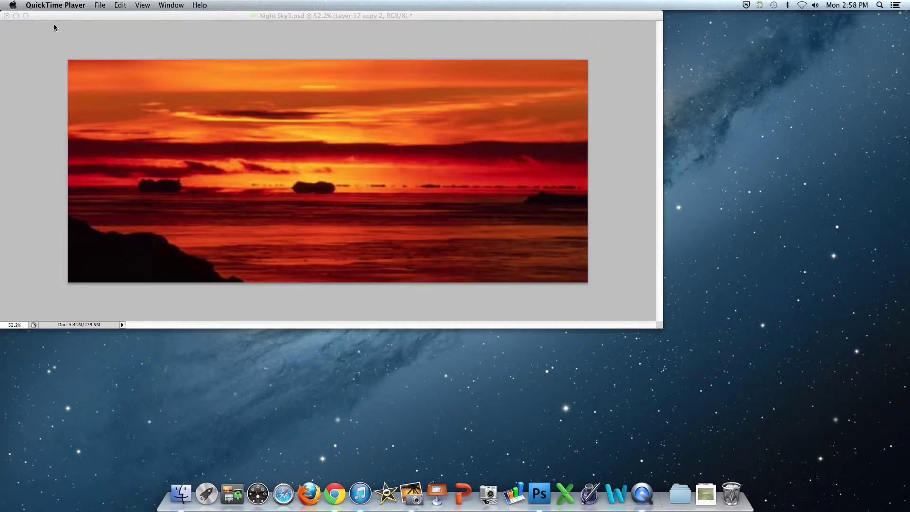
Switch to Photoshop and open the photos IMG_1254, IMG_1259 and IMG_1261 together from the iPhoto library
{"action": "left_click", "coordinate": [121, 33]}
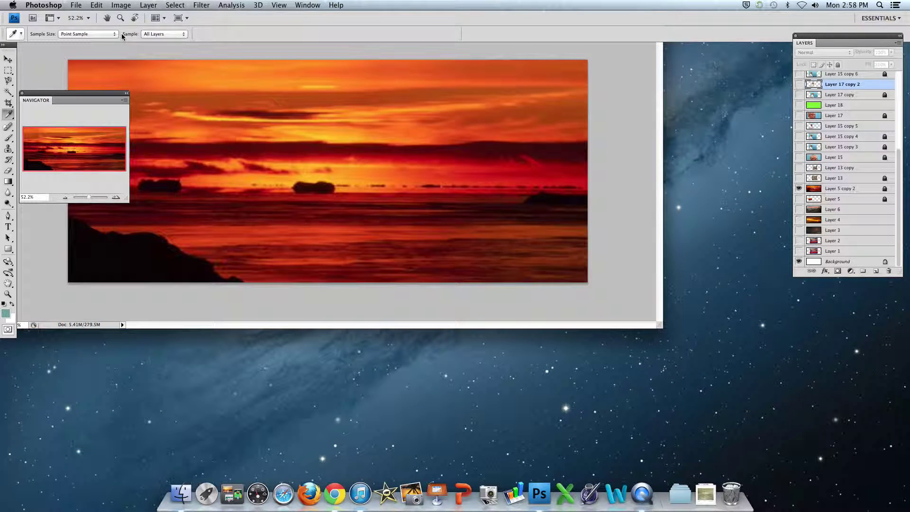
{"action": "left_click", "coordinate": [77, 6]}
{"action": "left_click", "coordinate": [84, 27]}
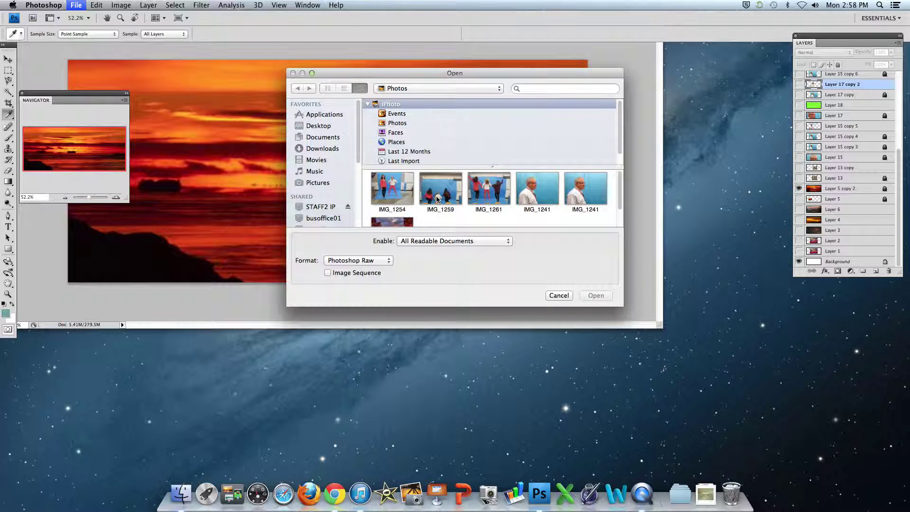
{"action": "scroll", "coordinate": [437, 199], "scroll_direction": "down", "scroll_amount": 2}
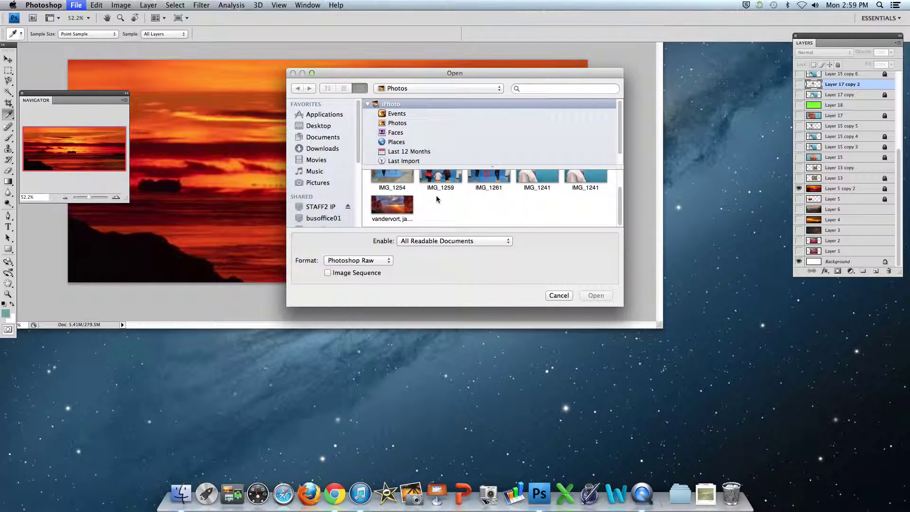
{"action": "scroll", "coordinate": [437, 199], "scroll_direction": "up", "scroll_amount": 2}
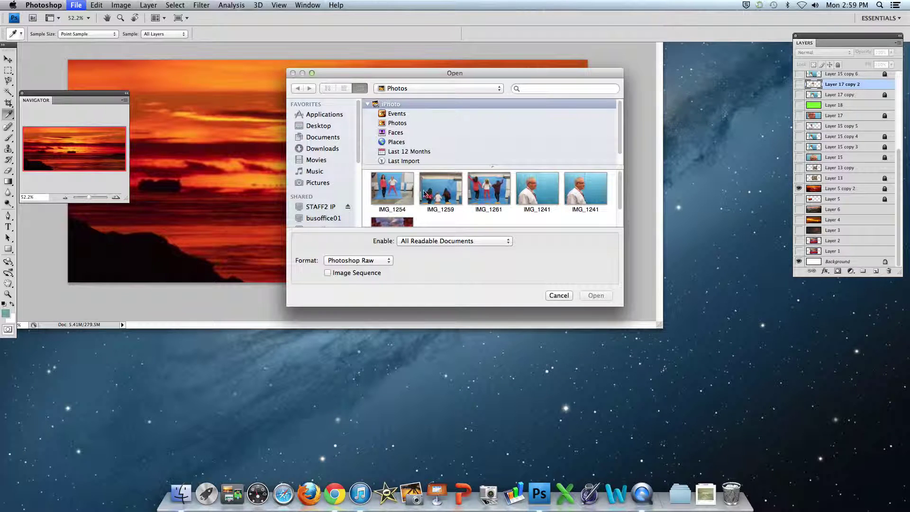
{"action": "left_click", "coordinate": [386, 191]}
{"action": "left_click", "coordinate": [437, 190], "text": "shift"}
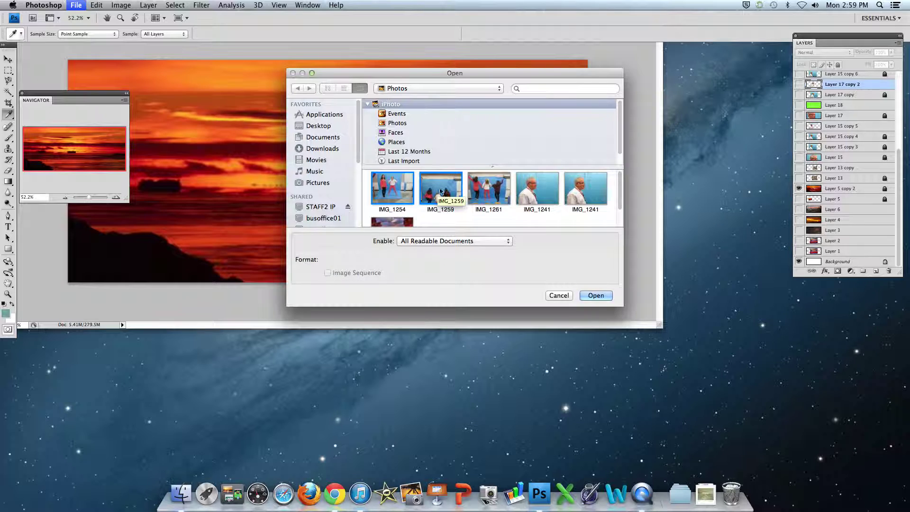
{"action": "left_click", "coordinate": [489, 198], "text": "shift"}
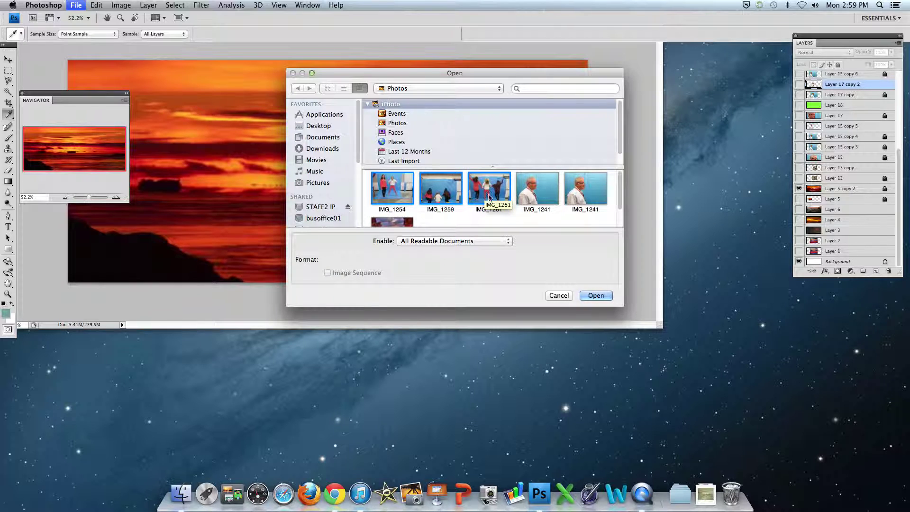
{"action": "left_click", "coordinate": [597, 295]}
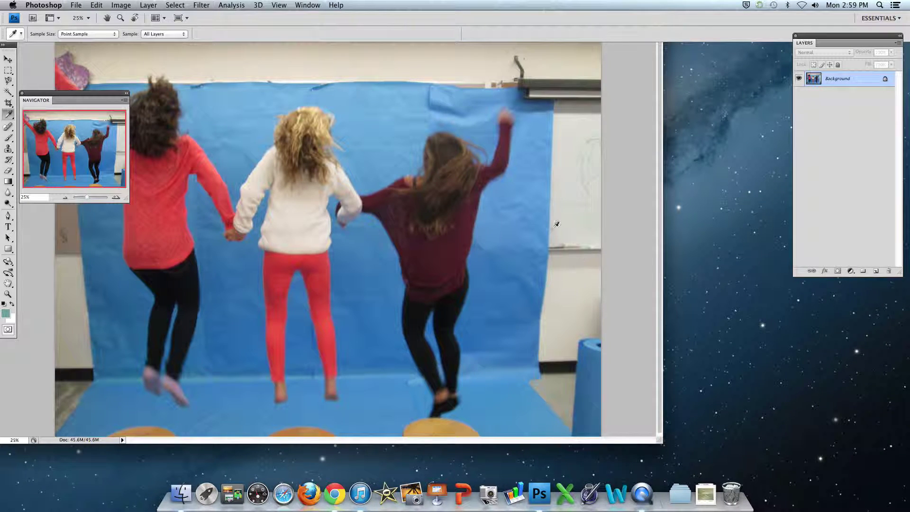
Float all documents in separate windows and move the three photo windows clear of the Night Sky3.psd sunset image
{"action": "left_click", "coordinate": [161, 20]}
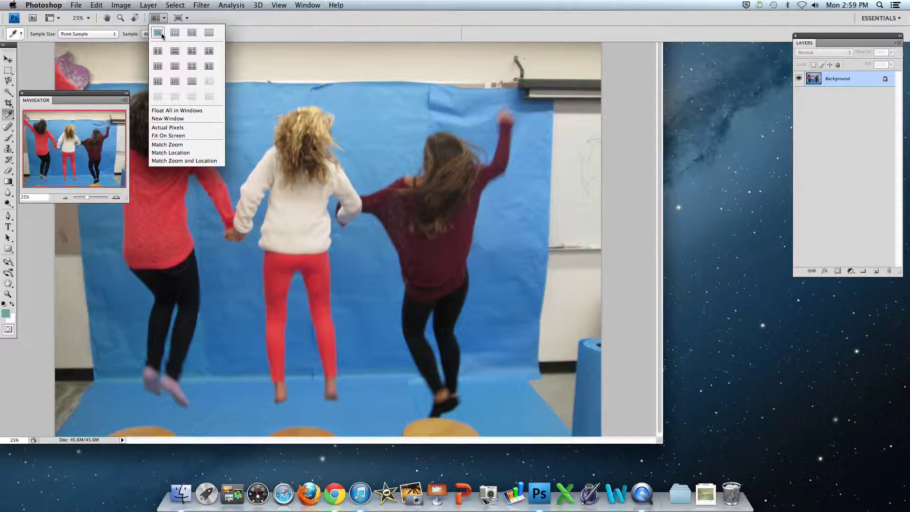
{"action": "left_click", "coordinate": [167, 112]}
{"action": "left_click", "coordinate": [167, 111]}
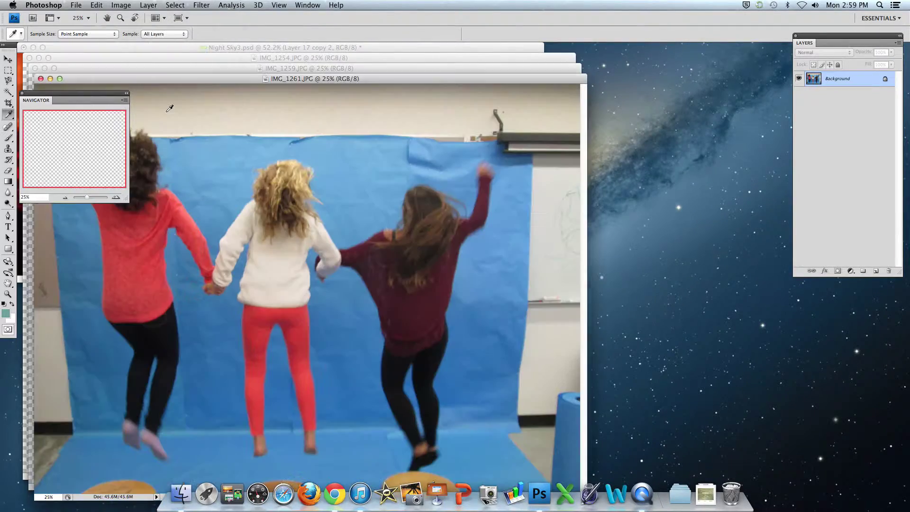
{"action": "left_click_drag", "start_coordinate": [189, 83], "coordinate": [571, 91]}
{"action": "left_click_drag", "start_coordinate": [317, 68], "coordinate": [719, 96]}
{"action": "left_click_drag", "start_coordinate": [160, 57], "coordinate": [601, 93]}
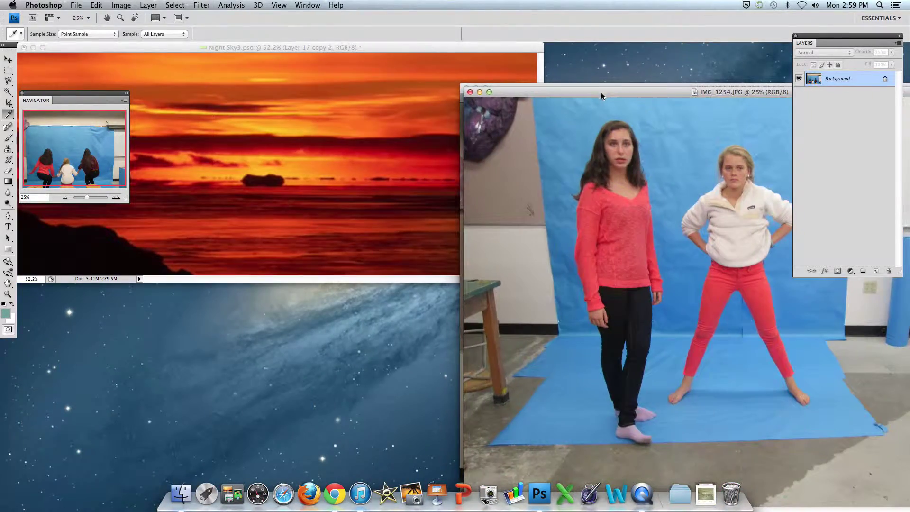
Copy the IMG_1254 photo into Night Sky3.psd as a new layer with the Move tool and lock the layer fully
{"action": "left_click", "coordinate": [8, 59]}
{"action": "left_click_drag", "start_coordinate": [632, 164], "coordinate": [240, 138]}
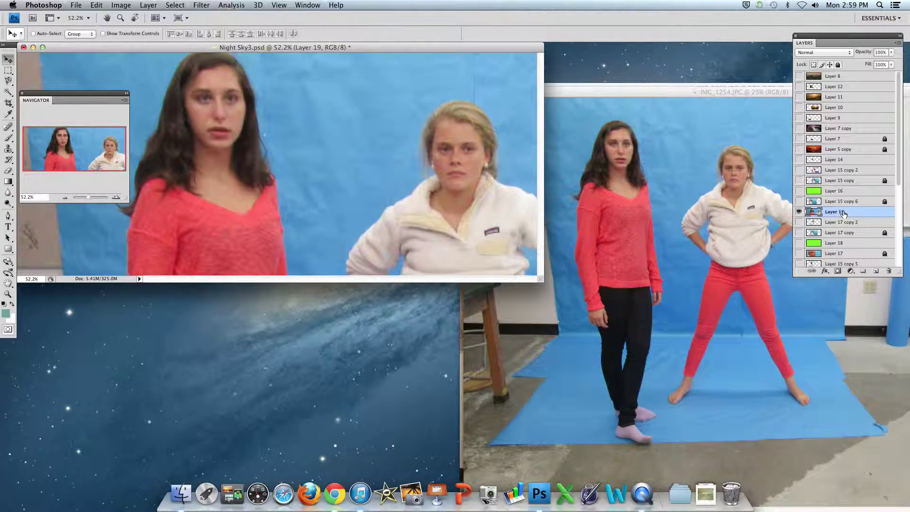
{"action": "left_click", "coordinate": [838, 66]}
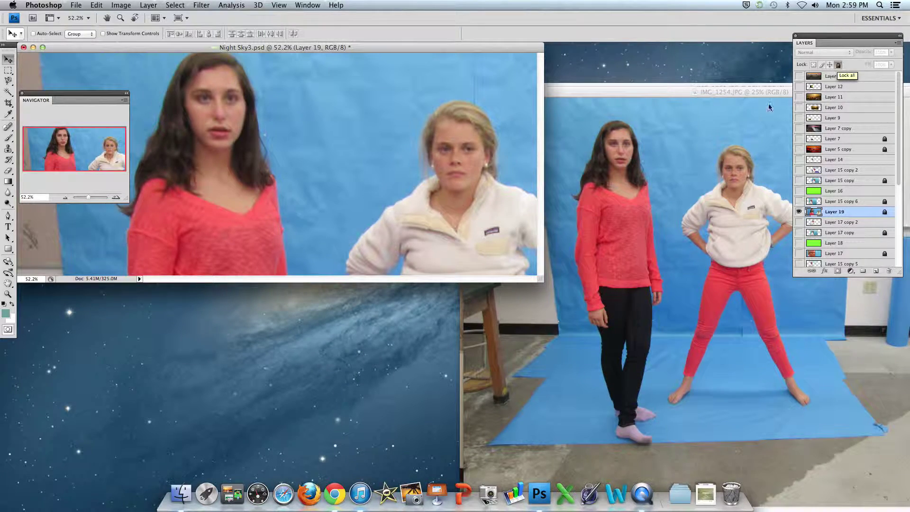
Copy the IMG_1259 photo into Night Sky3.psd as another layer, then fully lock and hide it
{"action": "left_click_drag", "start_coordinate": [679, 90], "coordinate": [498, 161]}
{"action": "left_click", "coordinate": [293, 162]}
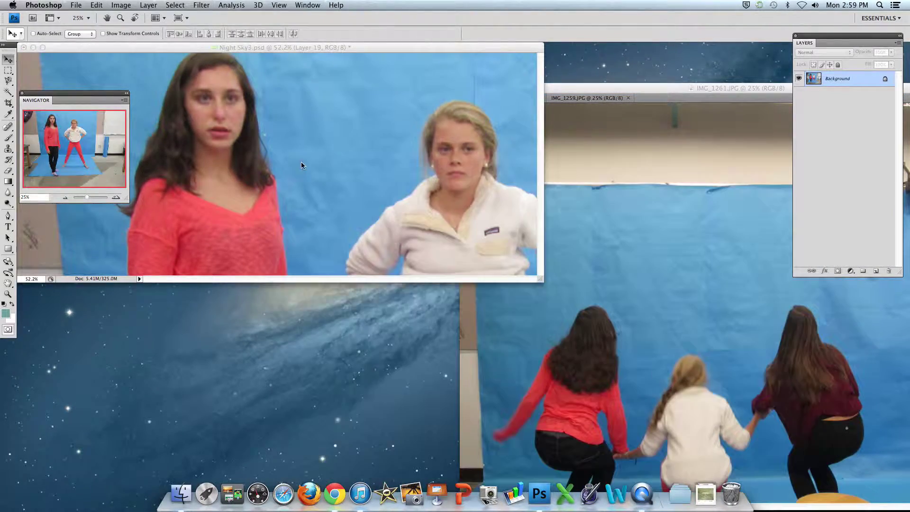
{"action": "left_click", "coordinate": [733, 133]}
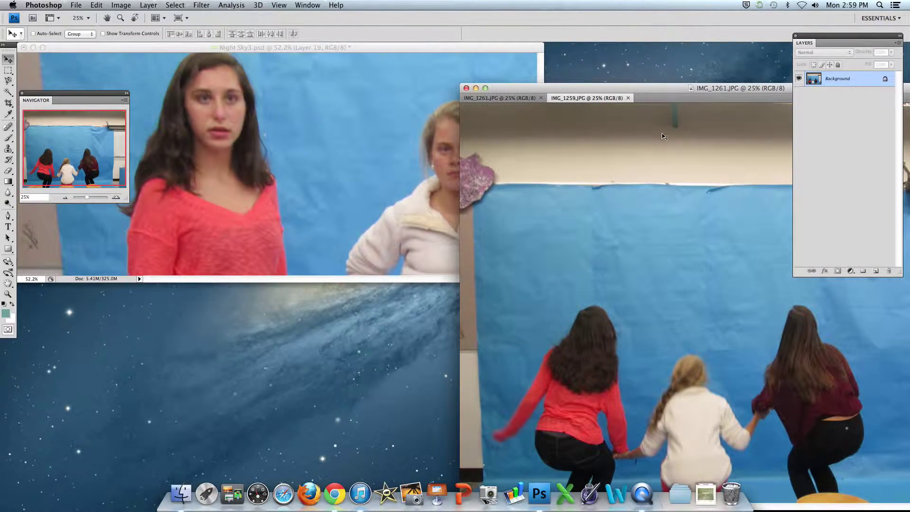
{"action": "left_click_drag", "start_coordinate": [527, 124], "coordinate": [226, 112]}
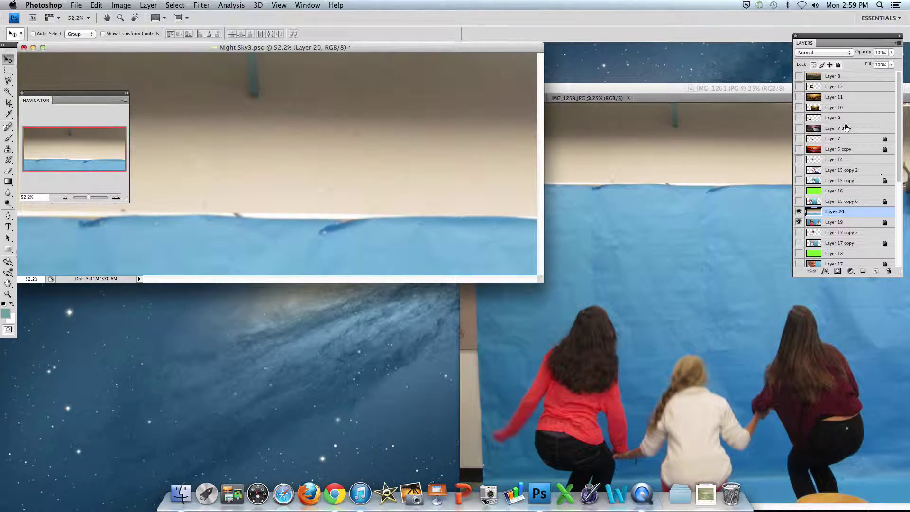
{"action": "left_click", "coordinate": [839, 64]}
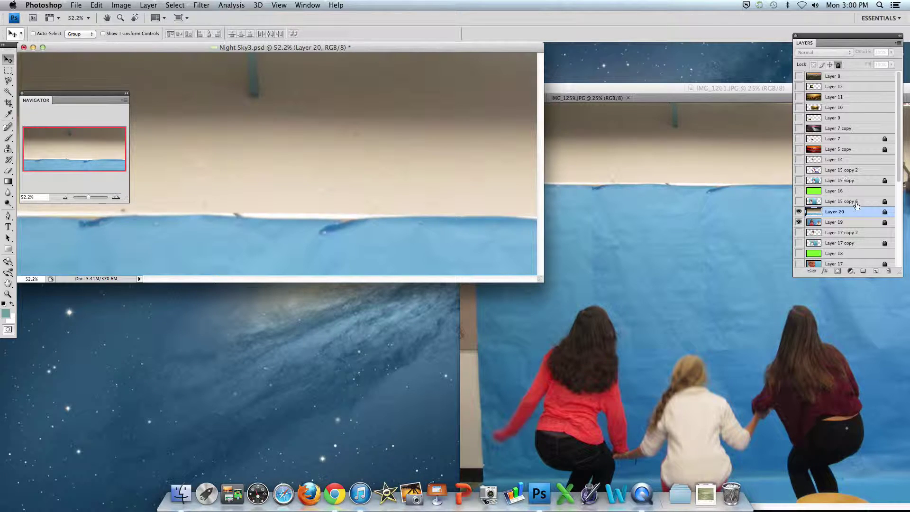
{"action": "left_click", "coordinate": [799, 213]}
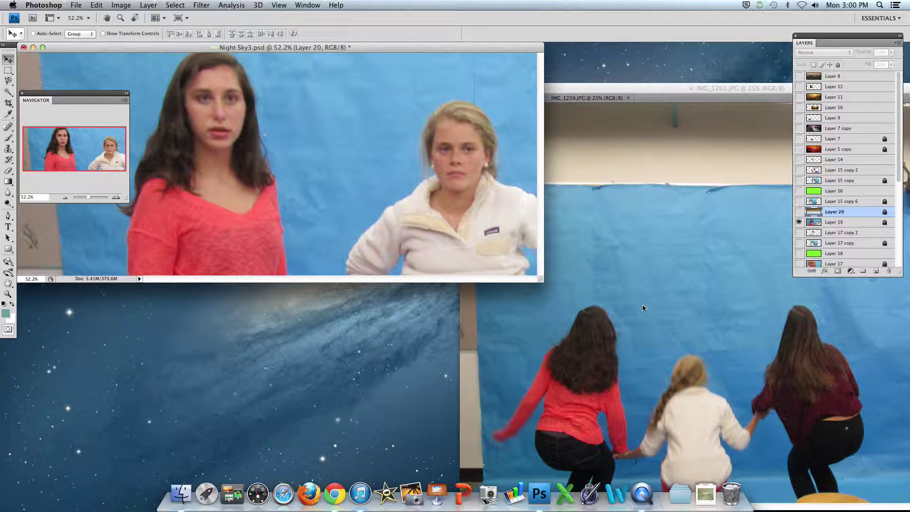
In full screen mode with menu bar, duplicate Layer 19, hide the original and unlock the copy
{"action": "left_click", "coordinate": [186, 20]}
{"action": "left_click", "coordinate": [189, 39]}
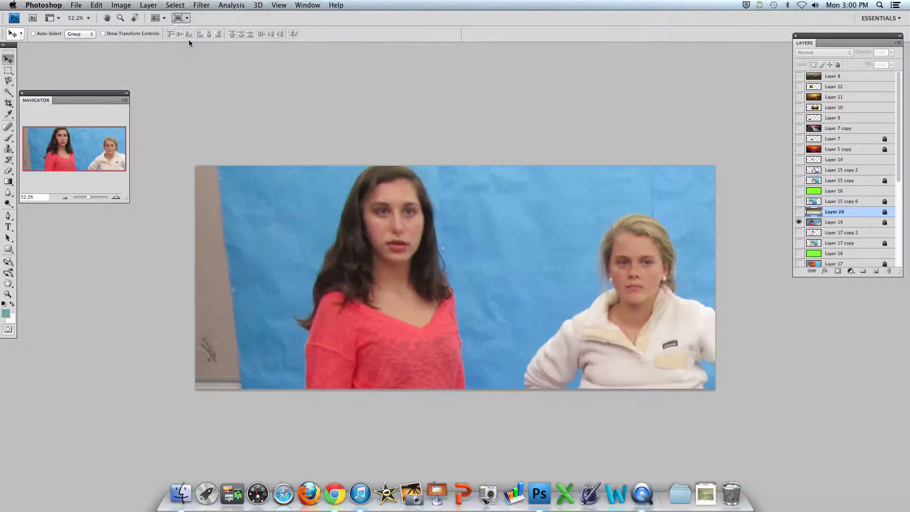
{"action": "left_click", "coordinate": [834, 222]}
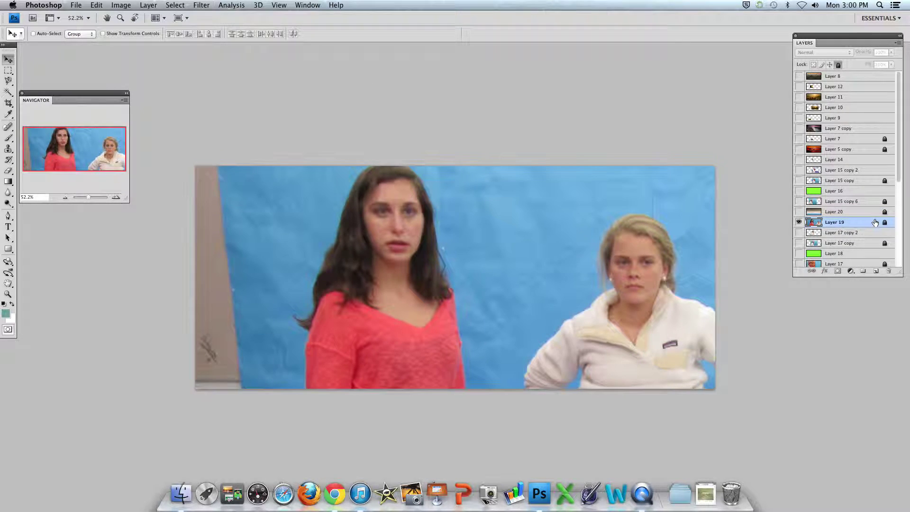
{"action": "left_click_drag", "start_coordinate": [855, 224], "coordinate": [876, 272]}
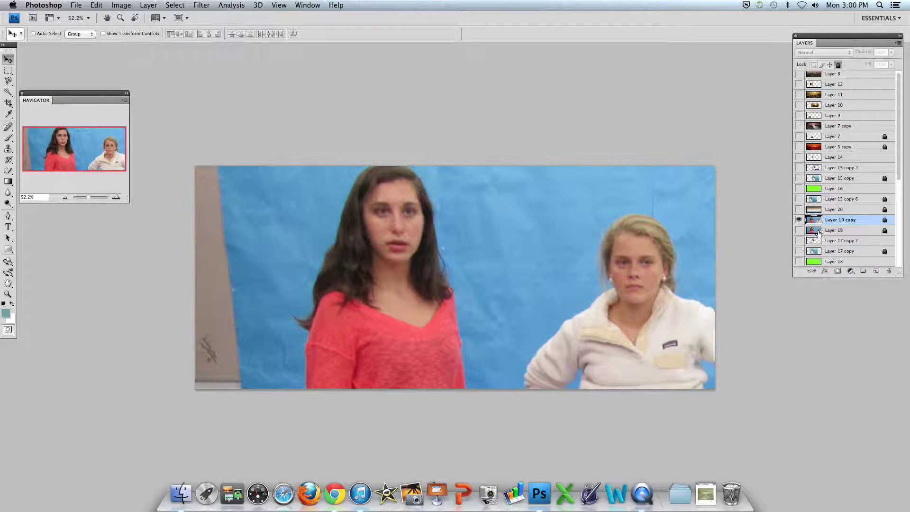
{"action": "left_click", "coordinate": [837, 65]}
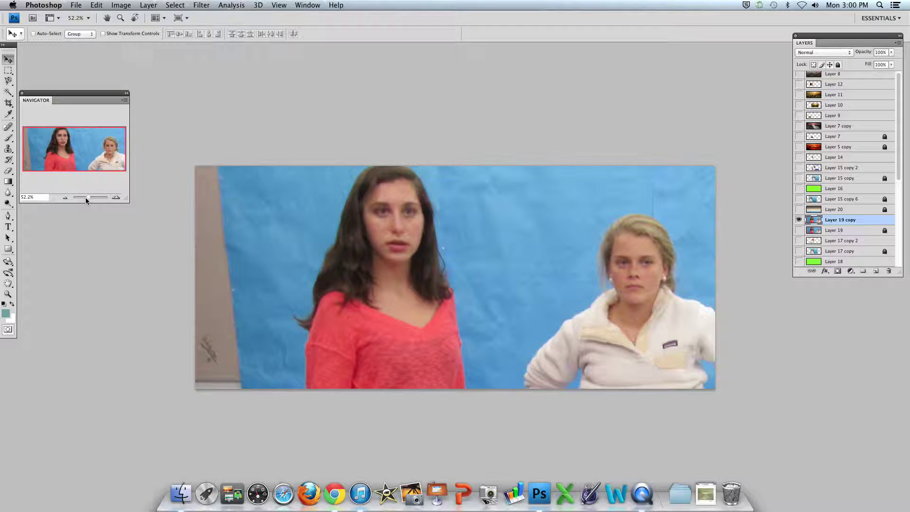
Scale Layer 19 copy proportionally to about 22.6% with Free Transform and position the whole photo within the sunset canvas
{"action": "left_click_drag", "start_coordinate": [87, 198], "coordinate": [86, 199]}
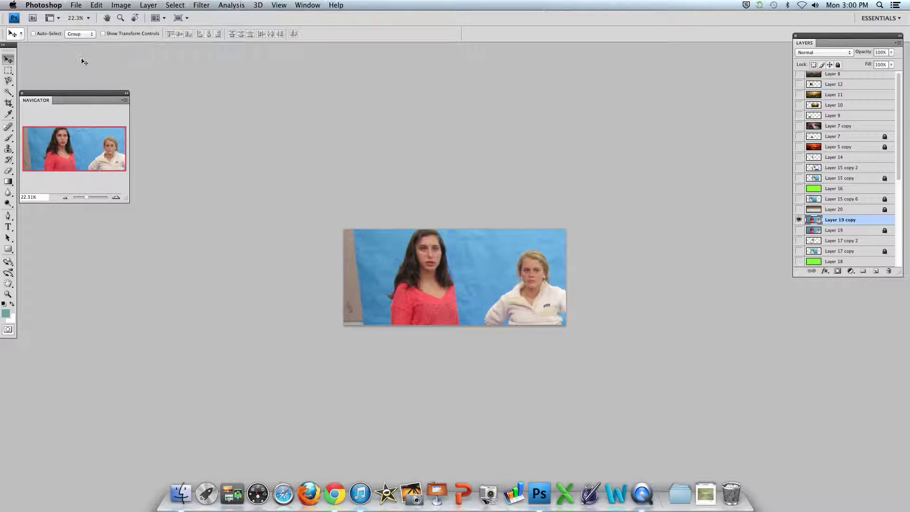
{"action": "left_click", "coordinate": [95, 6]}
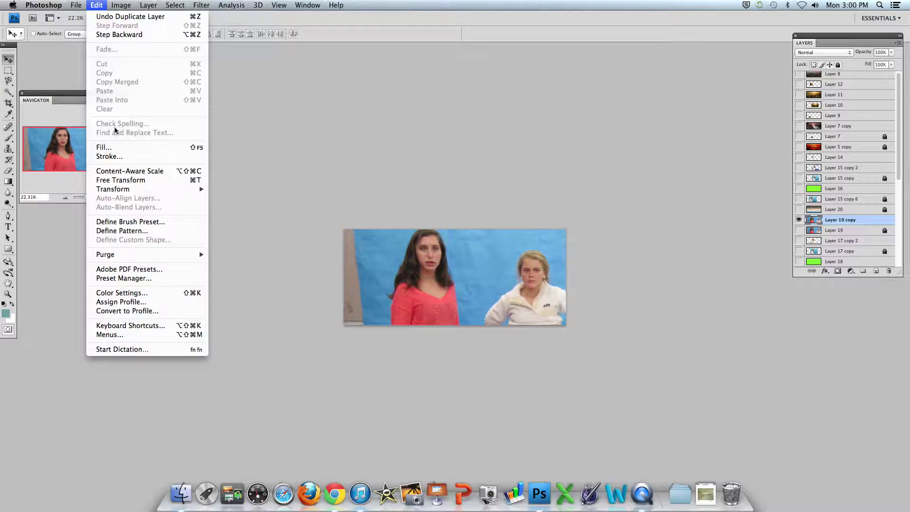
{"action": "left_click", "coordinate": [111, 181]}
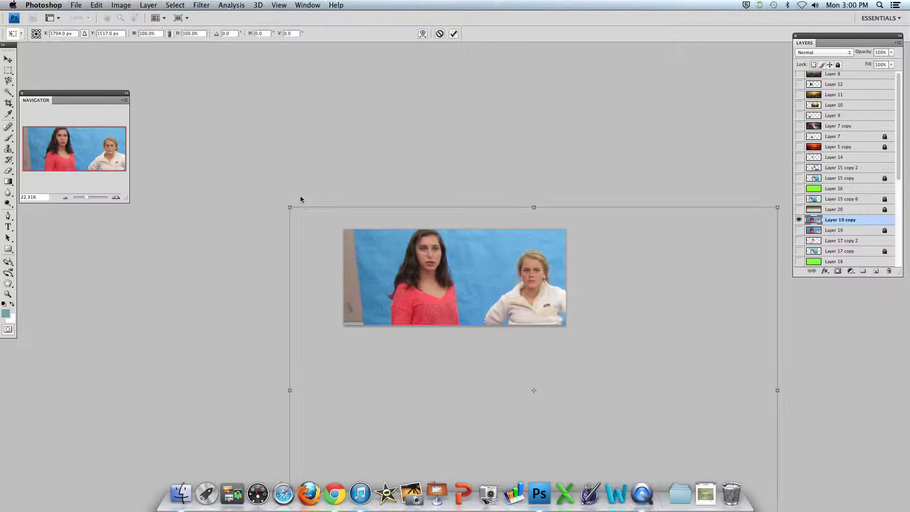
{"action": "left_click_drag", "start_coordinate": [290, 207], "coordinate": [436, 278]}
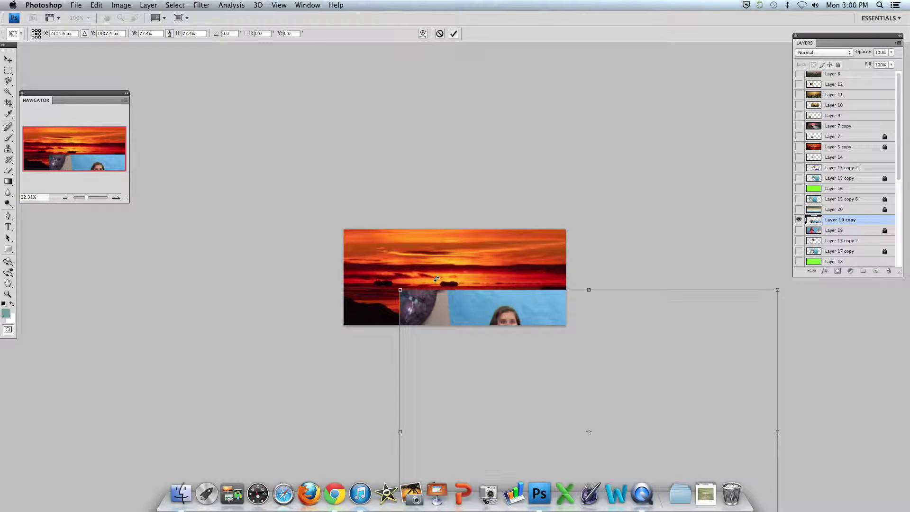
{"action": "left_click_drag", "start_coordinate": [472, 354], "coordinate": [349, 178]}
{"action": "left_click_drag", "start_coordinate": [286, 128], "coordinate": [454, 271]}
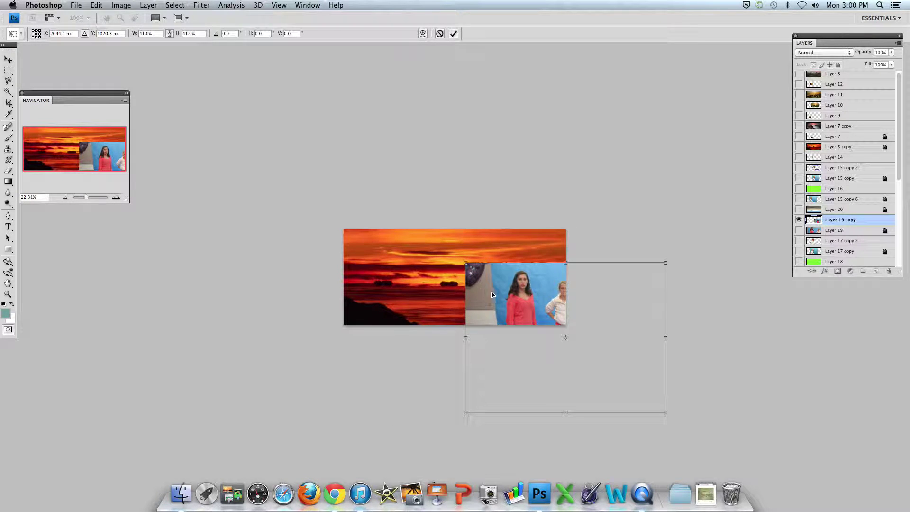
{"action": "left_click_drag", "start_coordinate": [498, 299], "coordinate": [377, 222]}
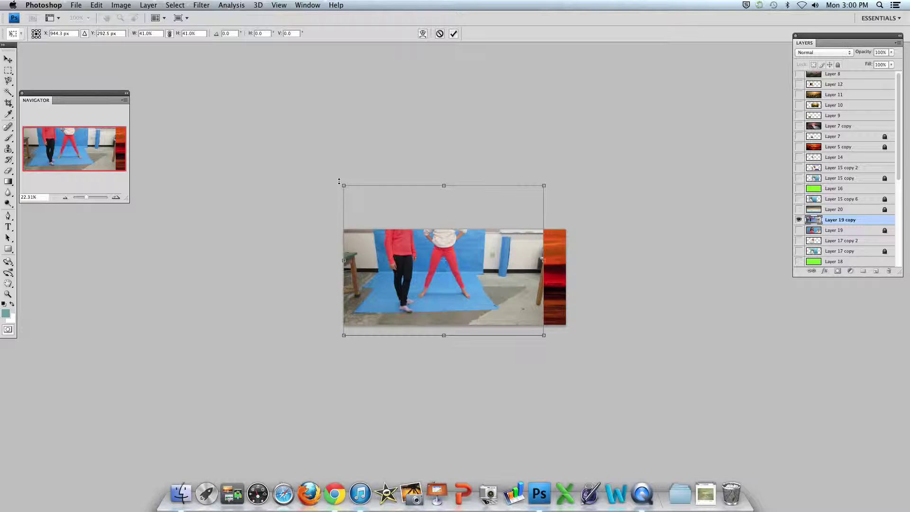
{"action": "left_click_drag", "start_coordinate": [344, 185], "coordinate": [428, 249]}
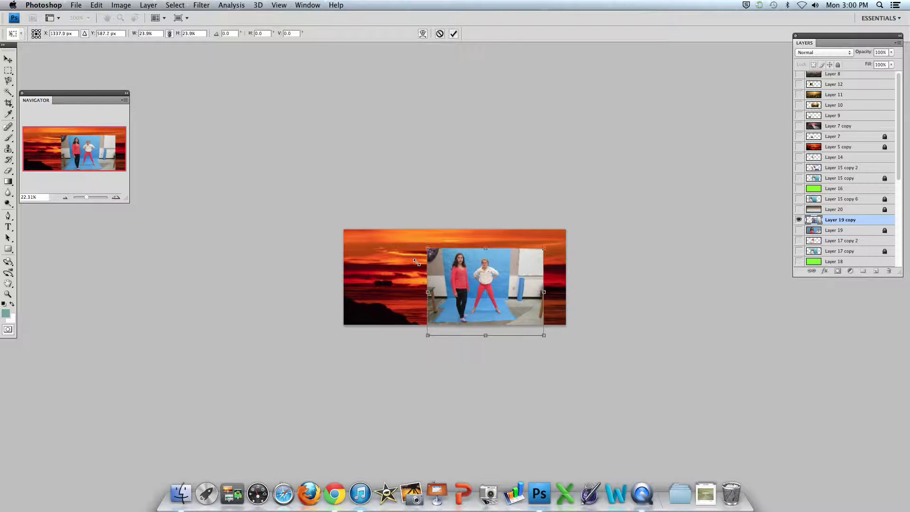
{"action": "left_click_drag", "start_coordinate": [444, 285], "coordinate": [438, 277]}
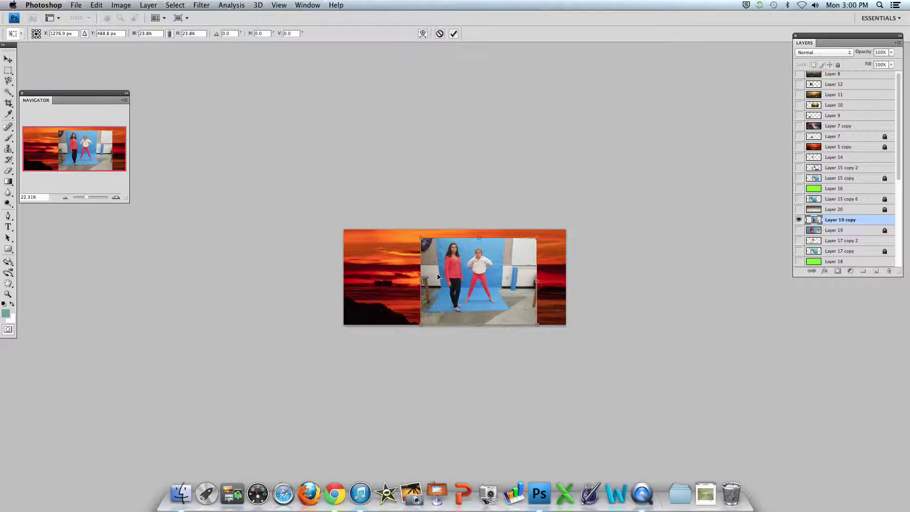
{"action": "left_click_drag", "start_coordinate": [419, 238], "coordinate": [422, 260]}
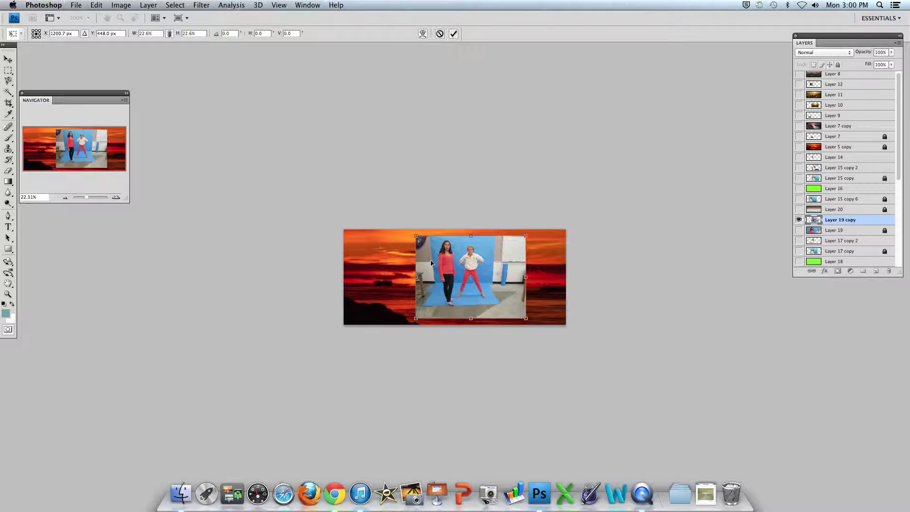
{"action": "key", "text": "Return"}
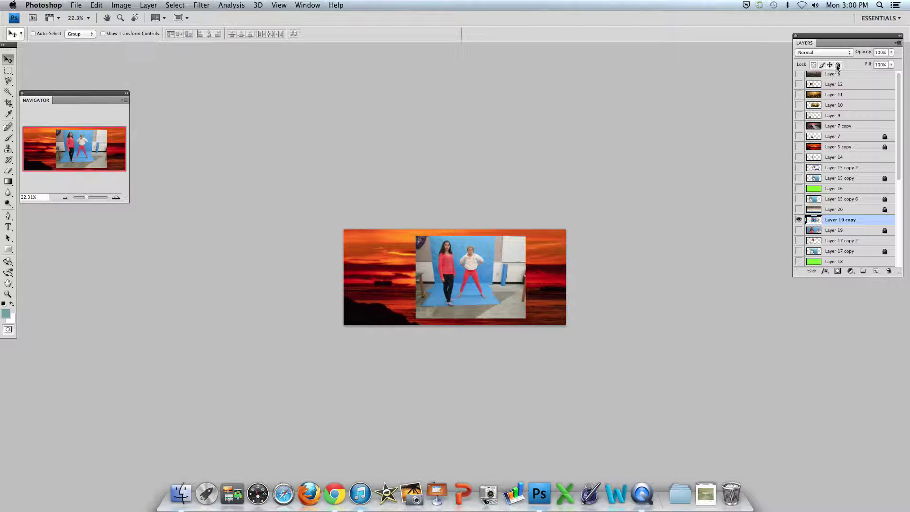
Fully lock the scaled Layer 19 copy, duplicate it, hide the locked one and unlock the duplicate
{"action": "left_click", "coordinate": [838, 65]}
{"action": "left_click_drag", "start_coordinate": [840, 221], "coordinate": [876, 271]}
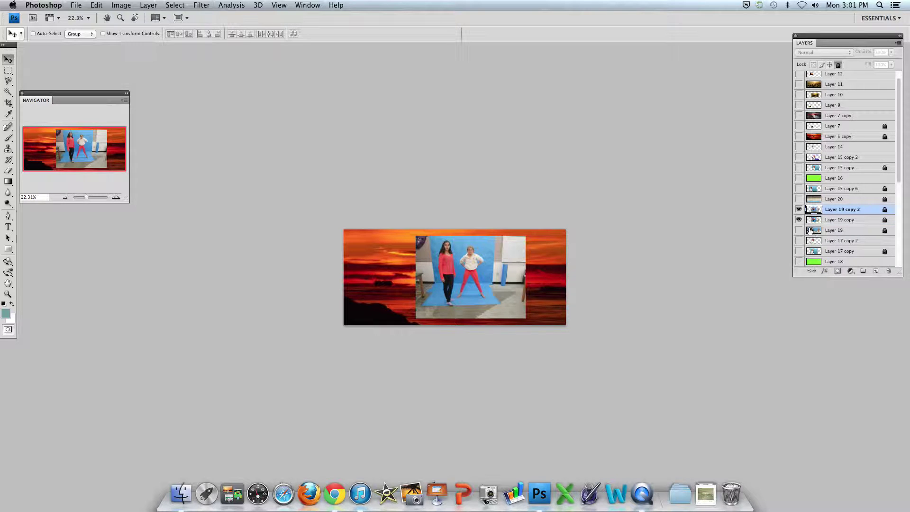
{"action": "left_click", "coordinate": [798, 220]}
{"action": "left_click", "coordinate": [839, 65]}
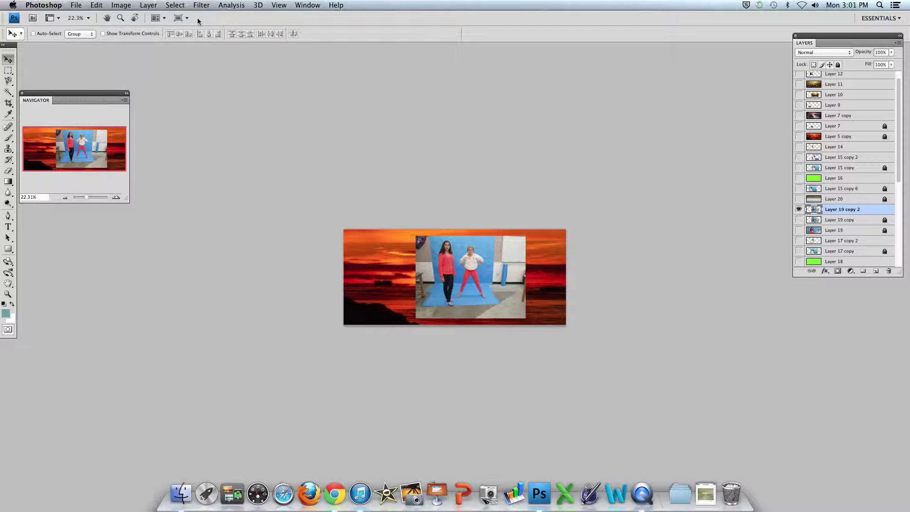
Delete the photo areas to the right and left of the two girls on Layer 19 copy 2 using rectangular selections
{"action": "left_click", "coordinate": [7, 71]}
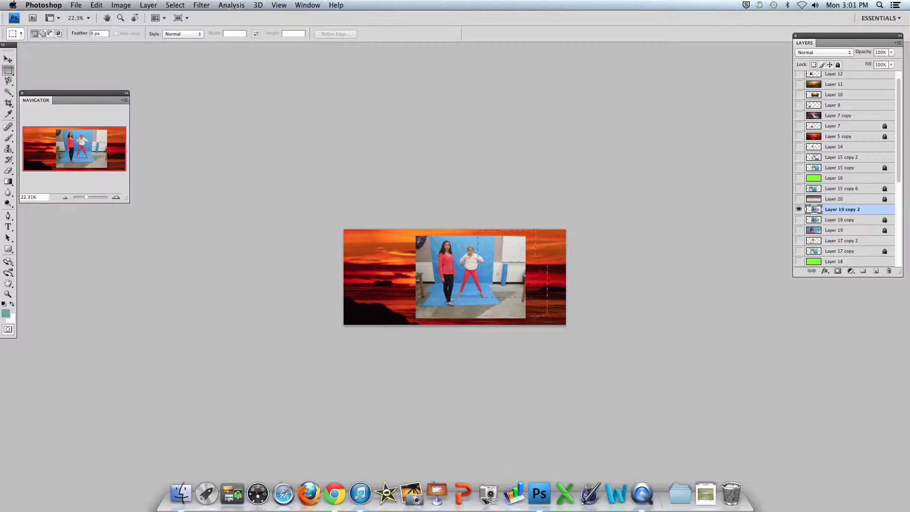
{"action": "left_click_drag", "start_coordinate": [478, 325], "coordinate": [478, 326]}
{"action": "left_click_drag", "start_coordinate": [492, 260], "coordinate": [501, 260]}
{"action": "key", "text": "Delete"}
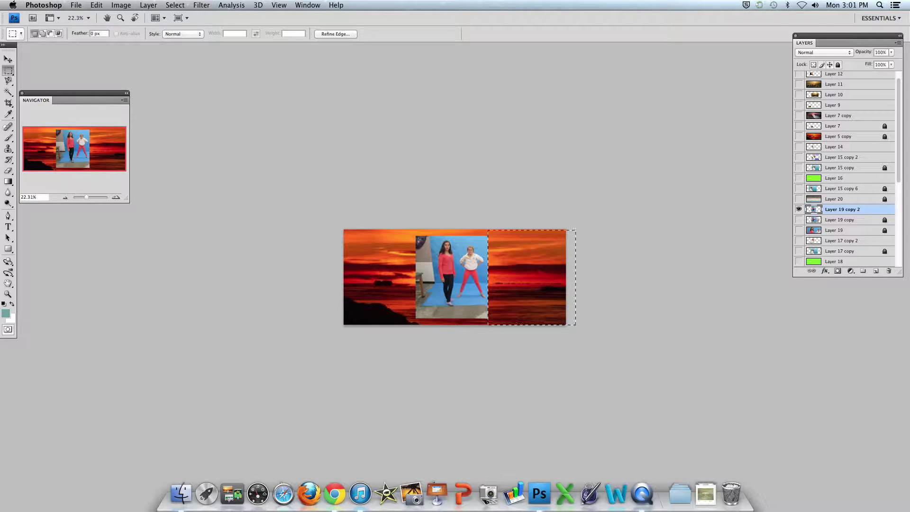
{"action": "key", "text": "super+d"}
{"action": "left_click_drag", "start_coordinate": [433, 299], "coordinate": [436, 325]}
{"action": "key", "text": "Delete"}
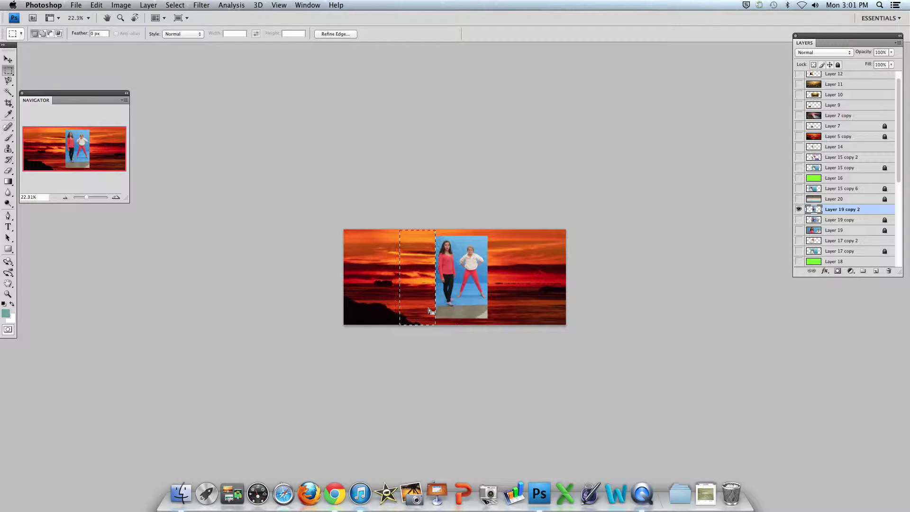
Delete the floor strip along the photo's bottom edge below the girls' feet with a rectangular selection and deselect
{"action": "key", "text": "super+d"}
{"action": "left_click_drag", "start_coordinate": [429, 312], "coordinate": [520, 325]}
{"action": "key", "text": "Delete"}
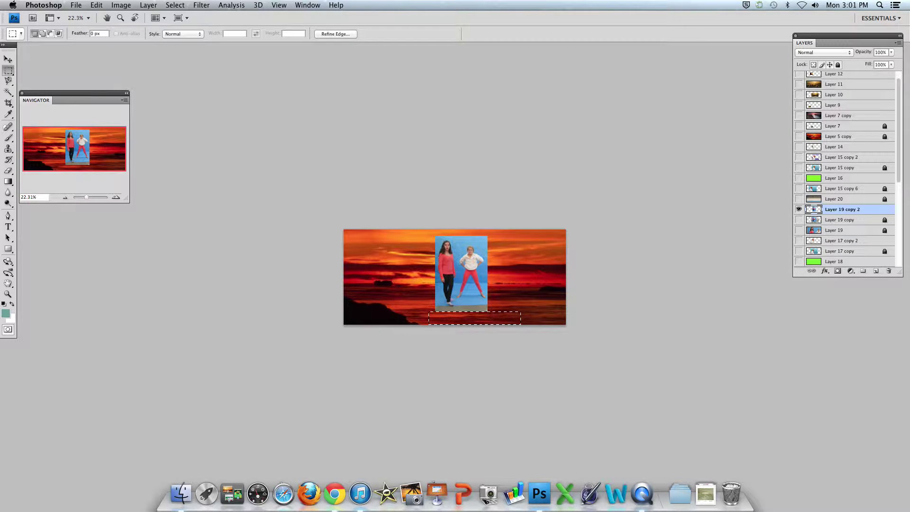
{"action": "left_click", "coordinate": [175, 4]}
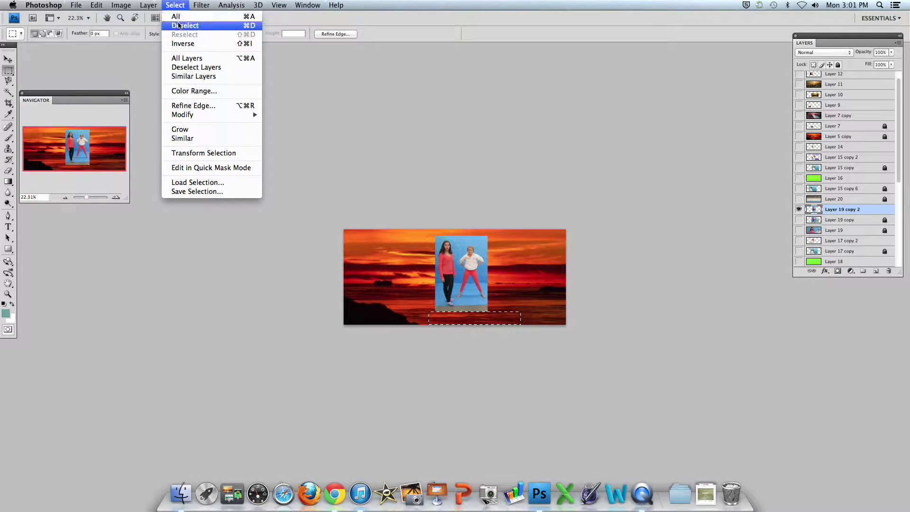
{"action": "left_click", "coordinate": [178, 26]}
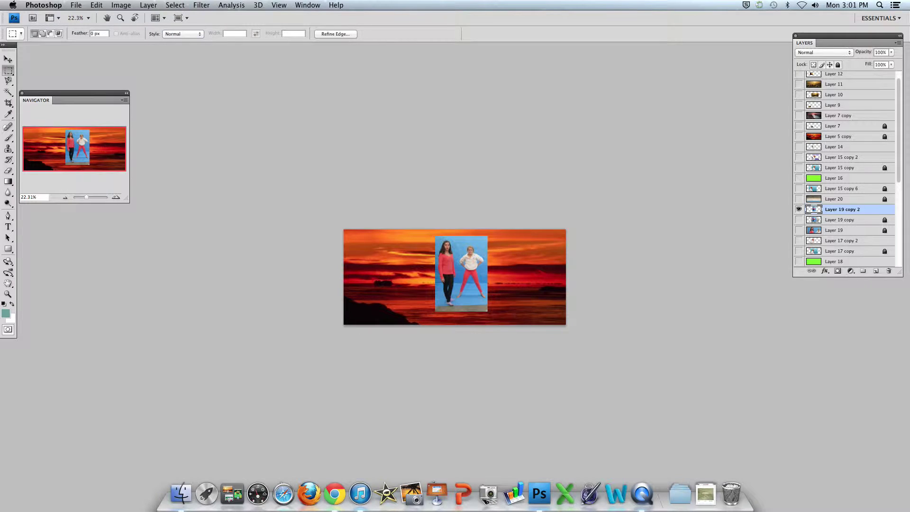
Remove the light and darker blue backdrop areas around the girls with the Magic Wand at tolerance 29, and deselect
{"action": "left_click", "coordinate": [87, 199]}
{"action": "left_click_drag", "start_coordinate": [86, 197], "coordinate": [87, 197]}
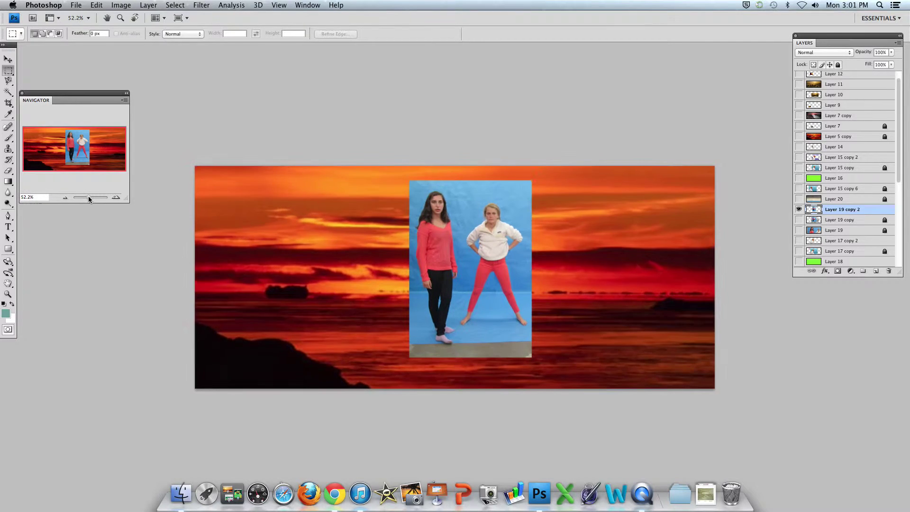
{"action": "left_click", "coordinate": [8, 92]}
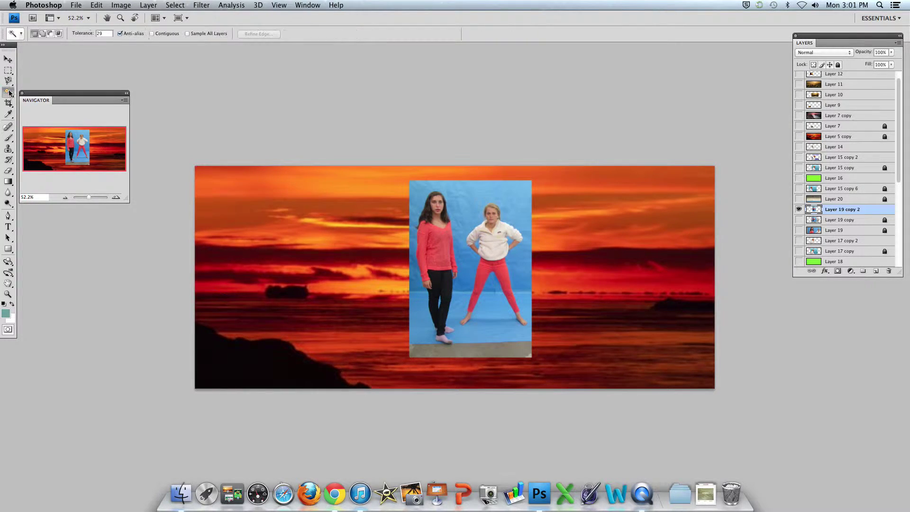
{"action": "left_click", "coordinate": [465, 202]}
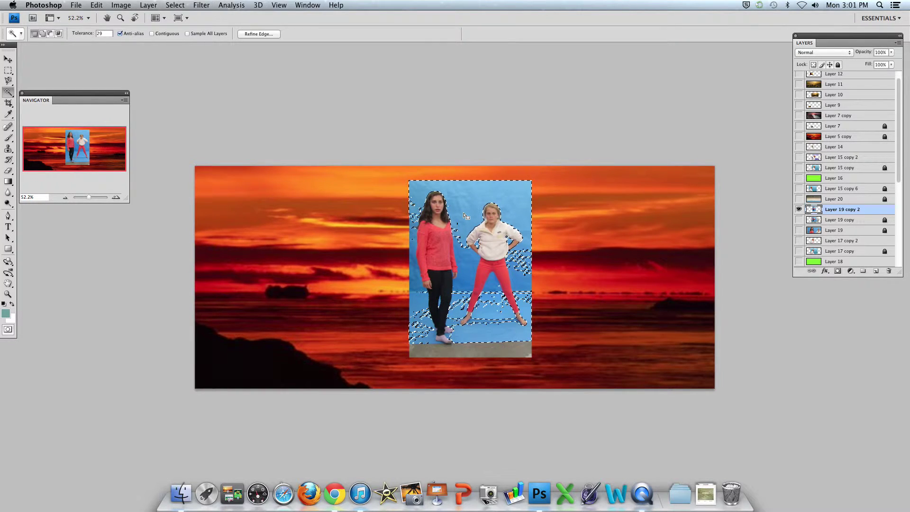
{"action": "key", "text": "Delete"}
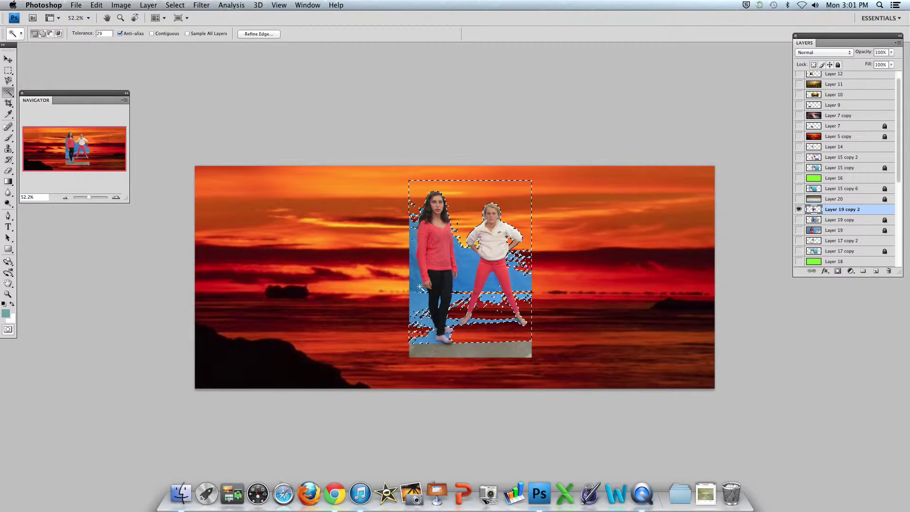
{"action": "left_click", "coordinate": [417, 287]}
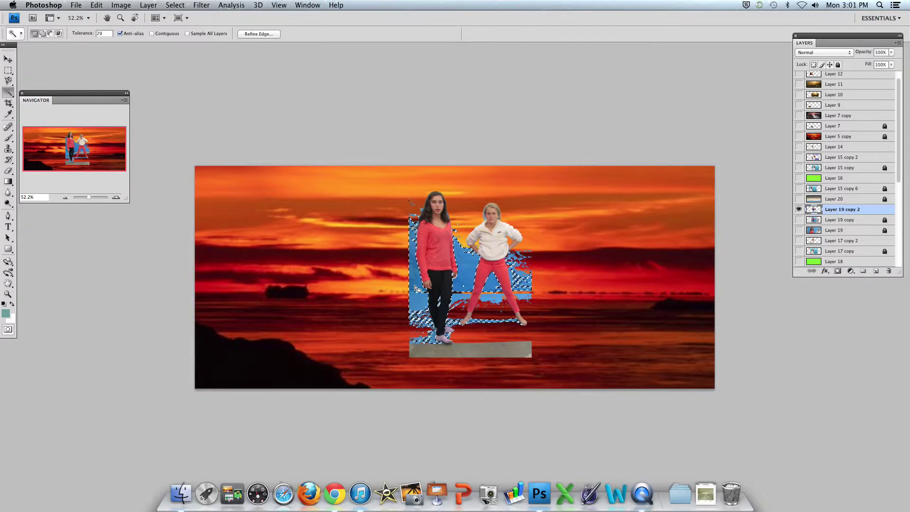
{"action": "key", "text": "Delete"}
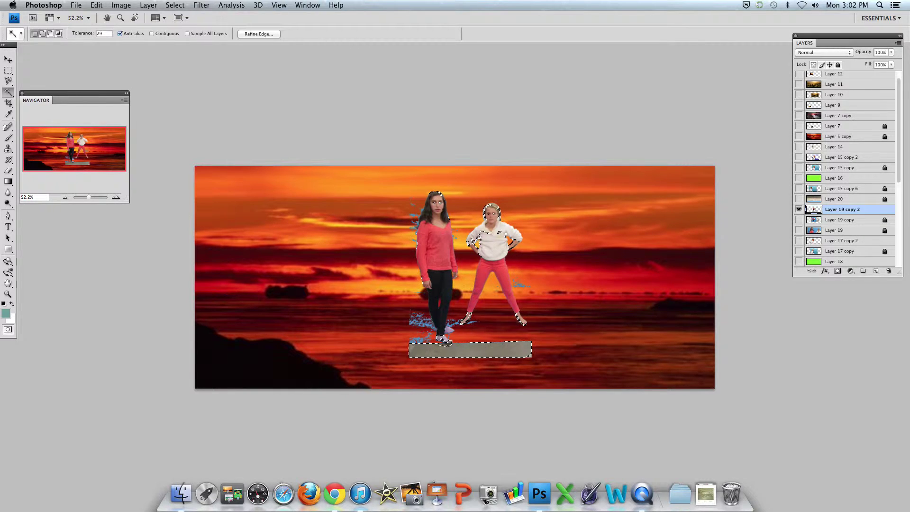
{"action": "left_click", "coordinate": [175, 5]}
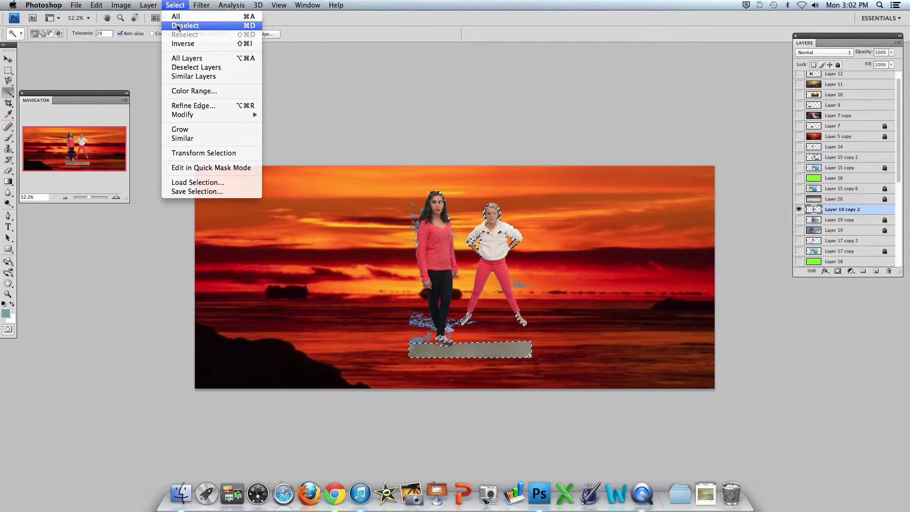
{"action": "left_click", "coordinate": [178, 26]}
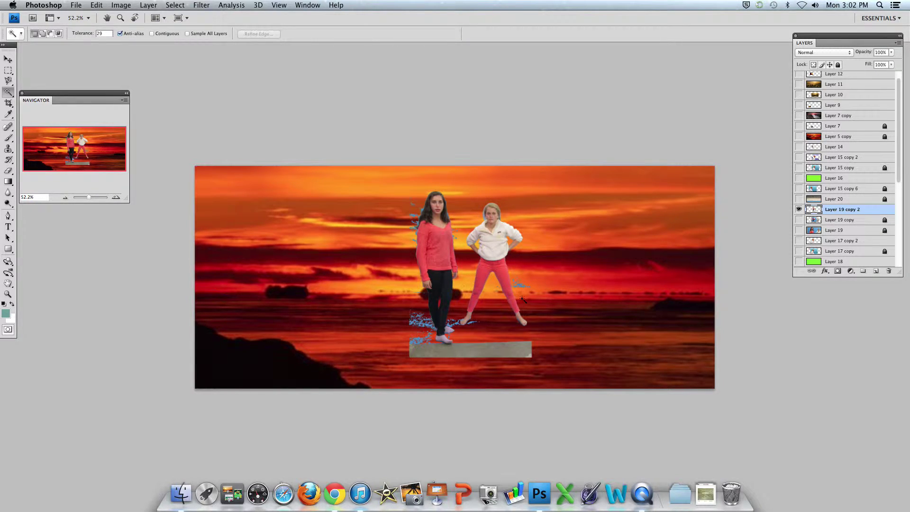
Outline the blue specks beside the right girl's outer leg with the Polygonal Lasso and delete them
{"action": "left_click", "coordinate": [9, 81]}
{"action": "left_click", "coordinate": [48, 88]}
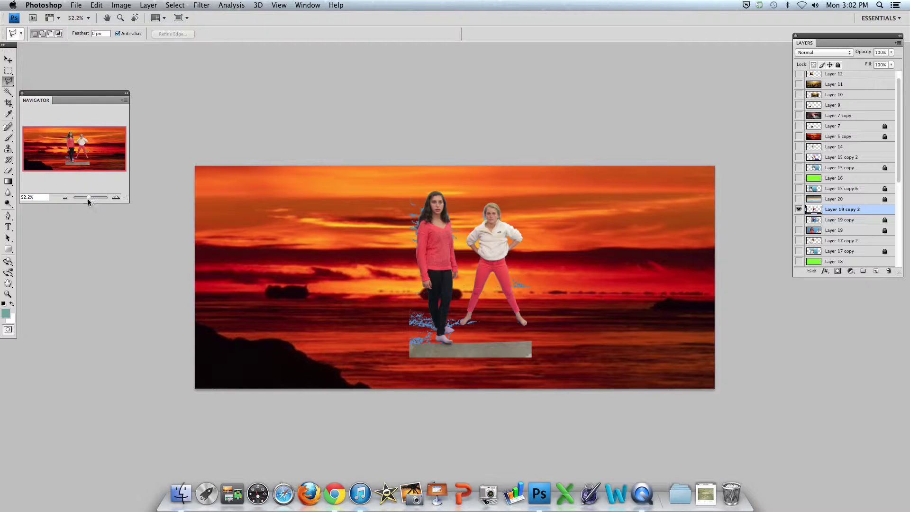
{"action": "left_click_drag", "start_coordinate": [88, 201], "coordinate": [95, 200]}
{"action": "left_click", "coordinate": [552, 263]}
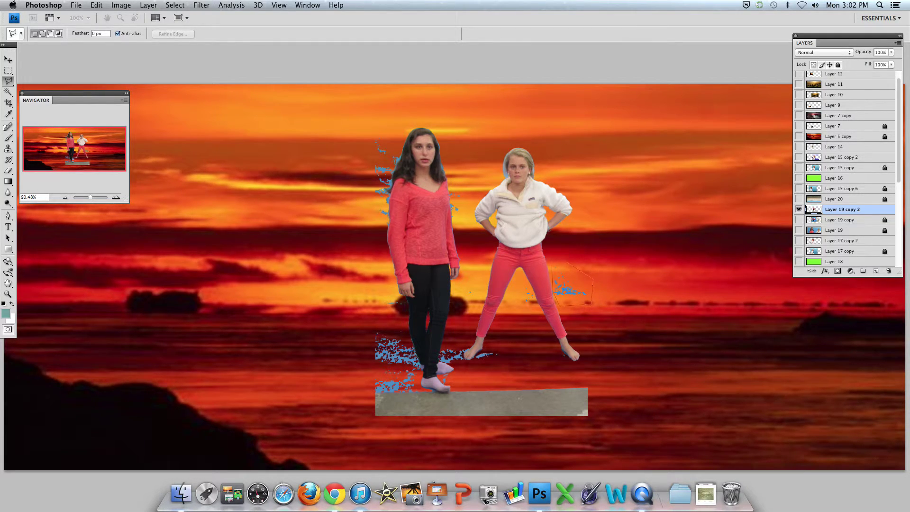
{"action": "left_click", "coordinate": [553, 264]}
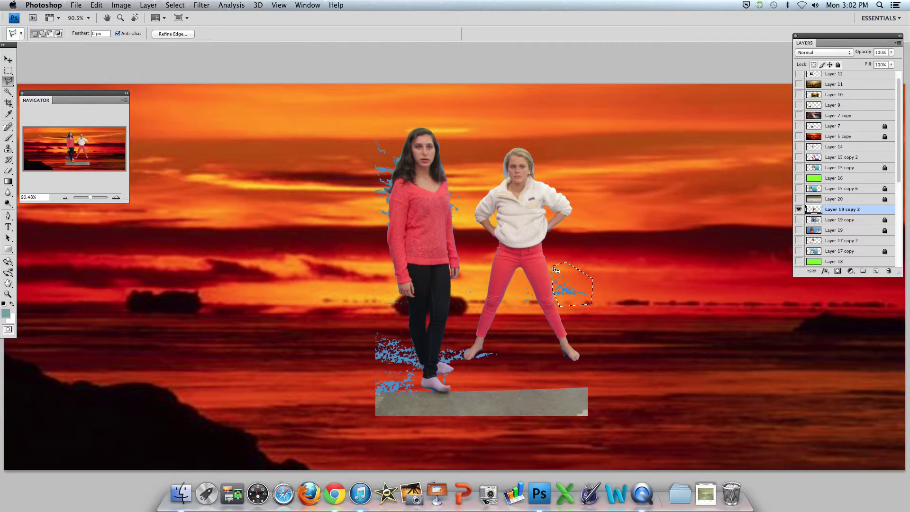
{"action": "key", "text": "Delete"}
Outline the right part of the grey floor strip, up to the left girl's foot, with the Polygonal Lasso and delete it
{"action": "left_click", "coordinate": [463, 384]}
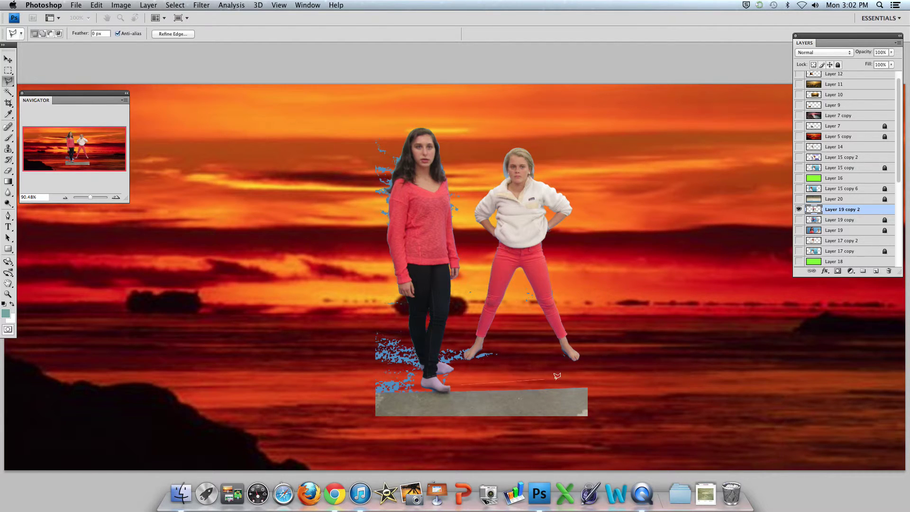
{"action": "left_click", "coordinate": [594, 379]}
{"action": "left_click", "coordinate": [599, 440]}
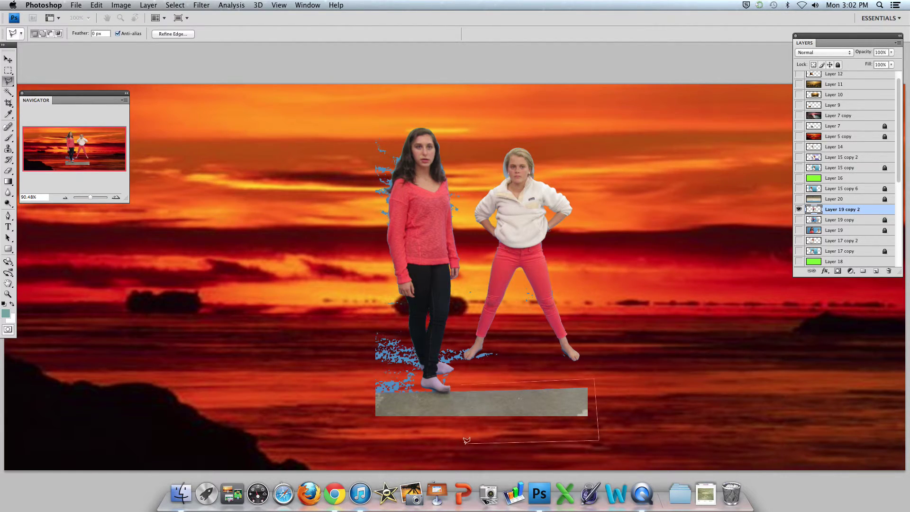
{"action": "left_click", "coordinate": [464, 385]}
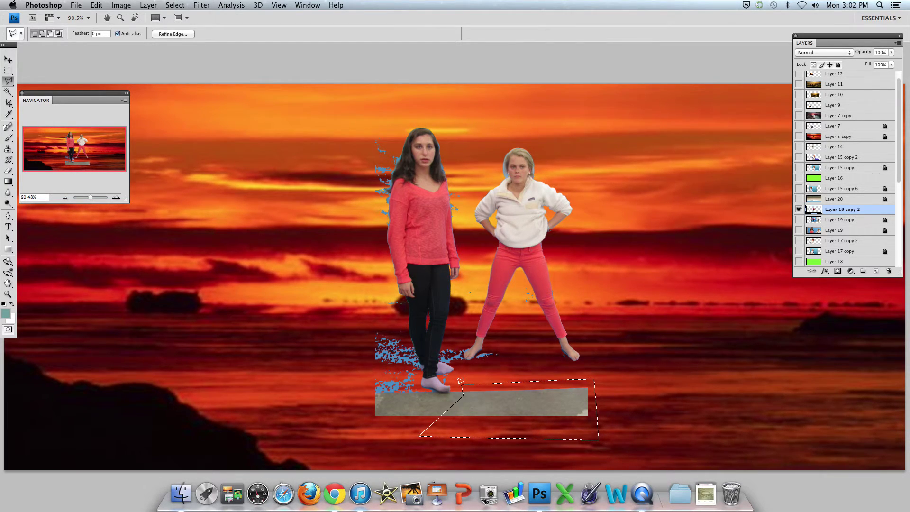
{"action": "key", "text": "Delete"}
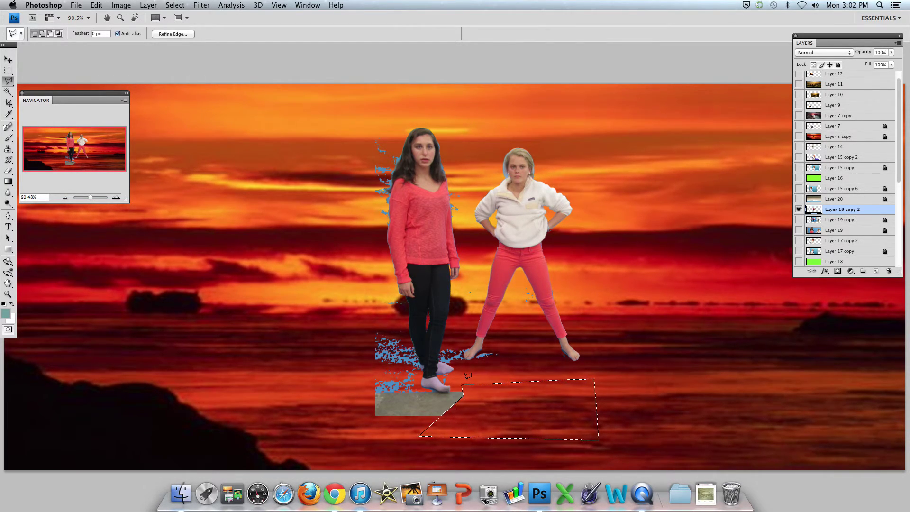